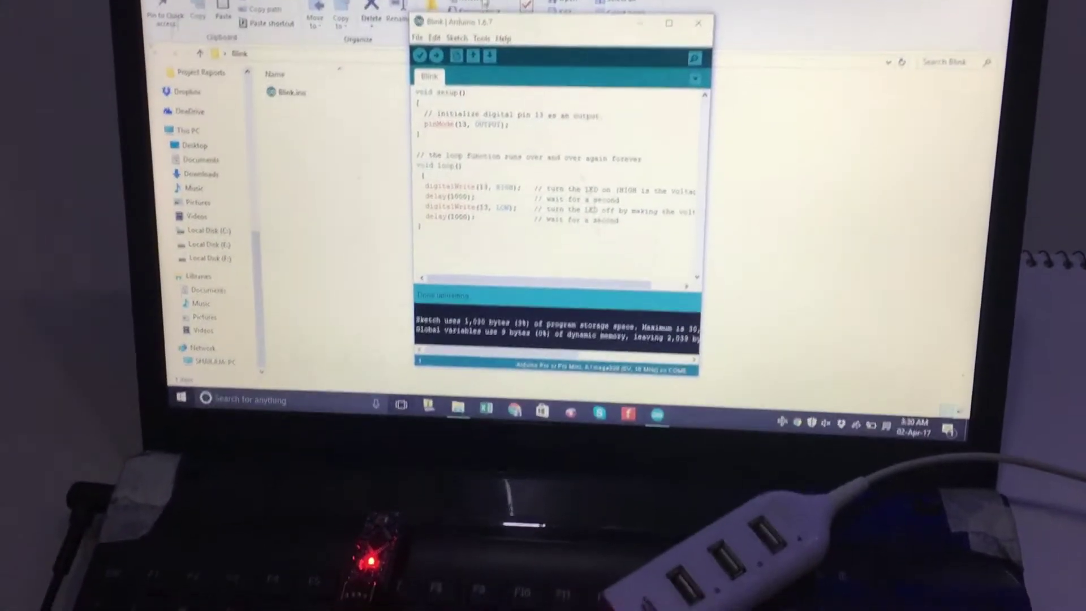
left_click(475, 64)
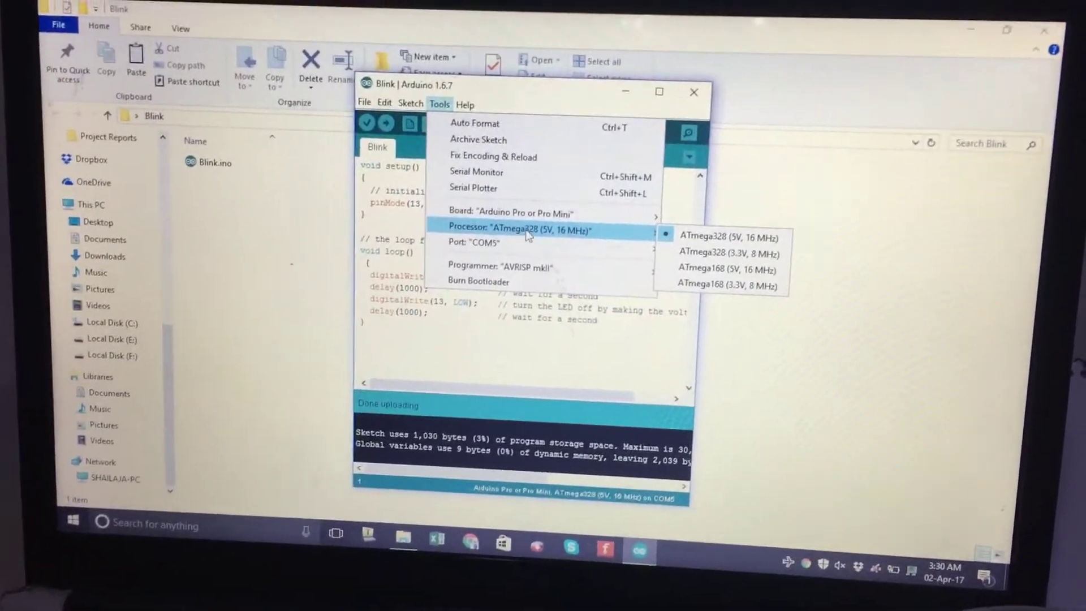
mouse_move(465, 249)
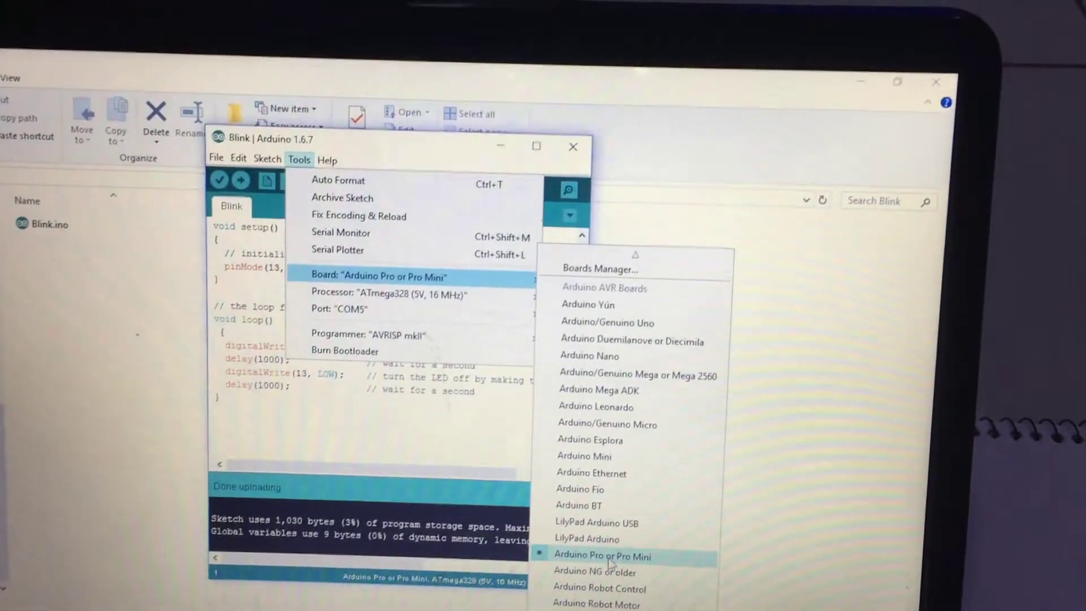
left_click(609, 557)
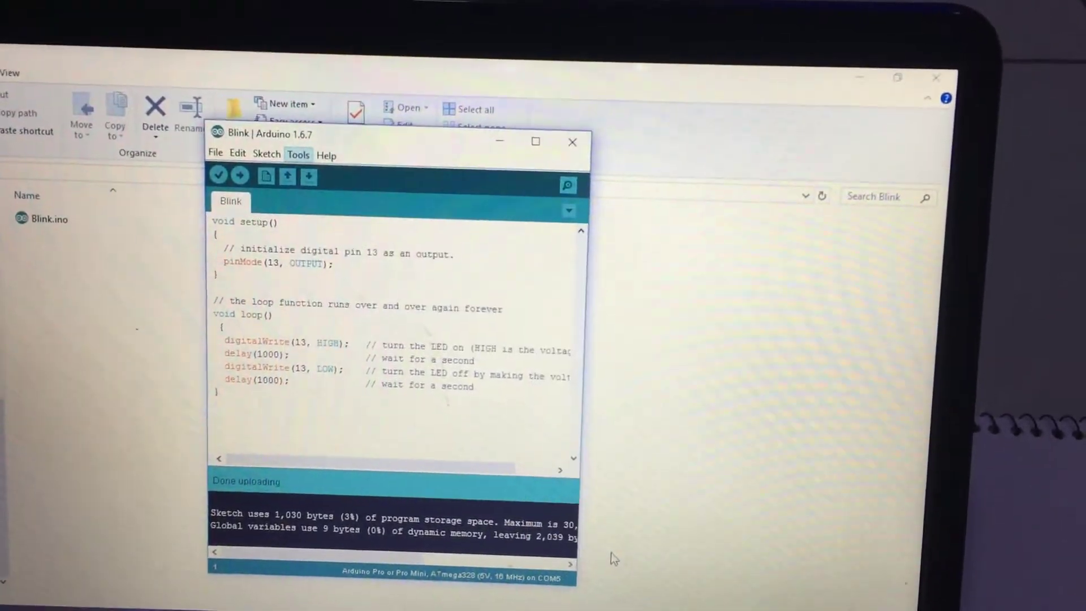
left_click(299, 159)
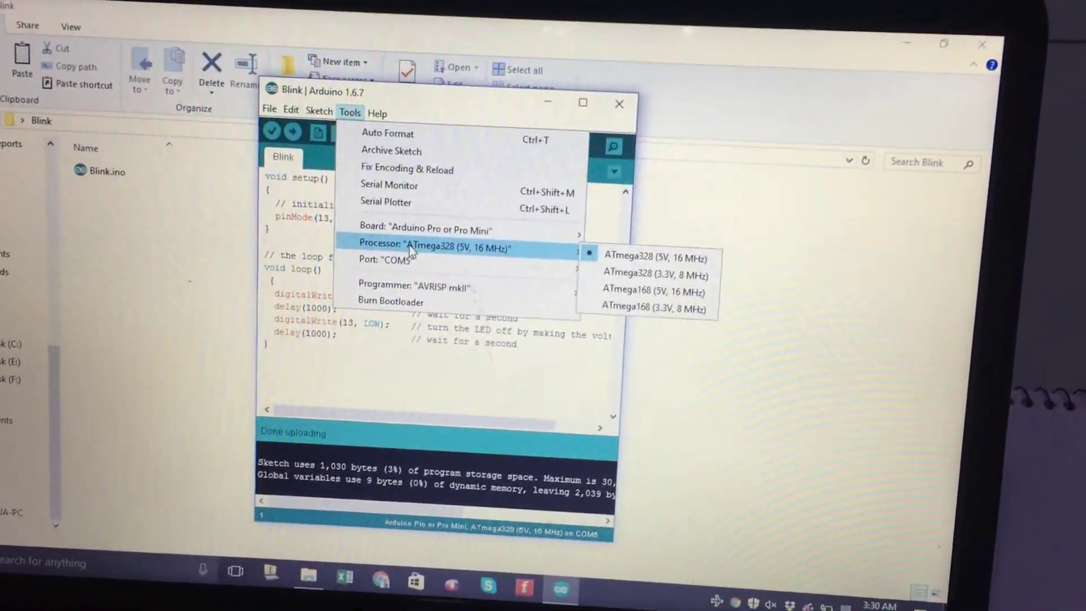
mouse_move(446, 211)
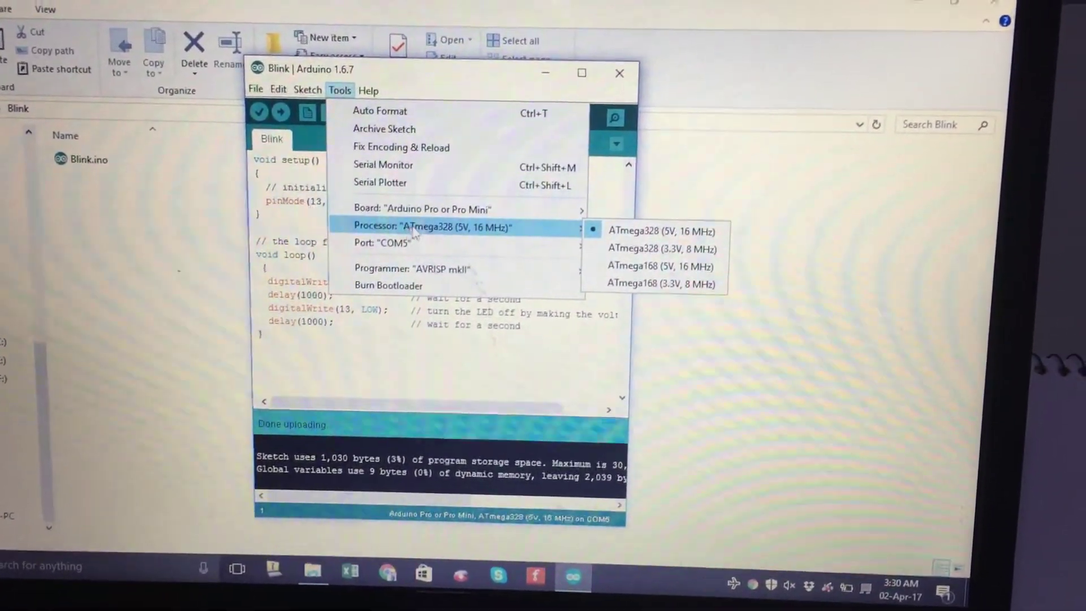
left_click(640, 220)
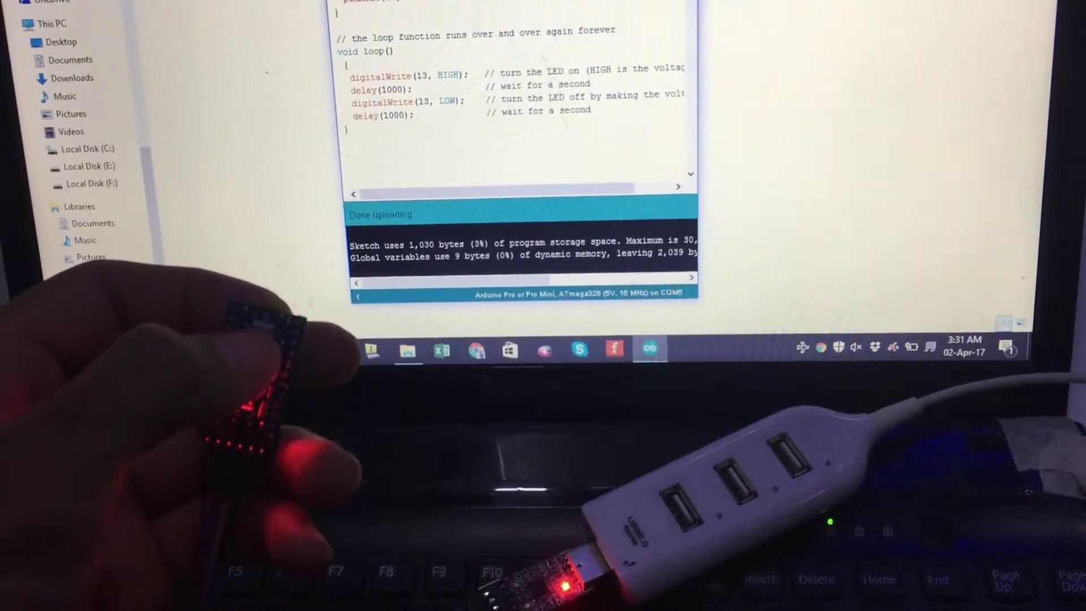
- Re-upload the Blink sketch to the Arduino Pro Mini with Ctrl+U
key("ctrl+u")
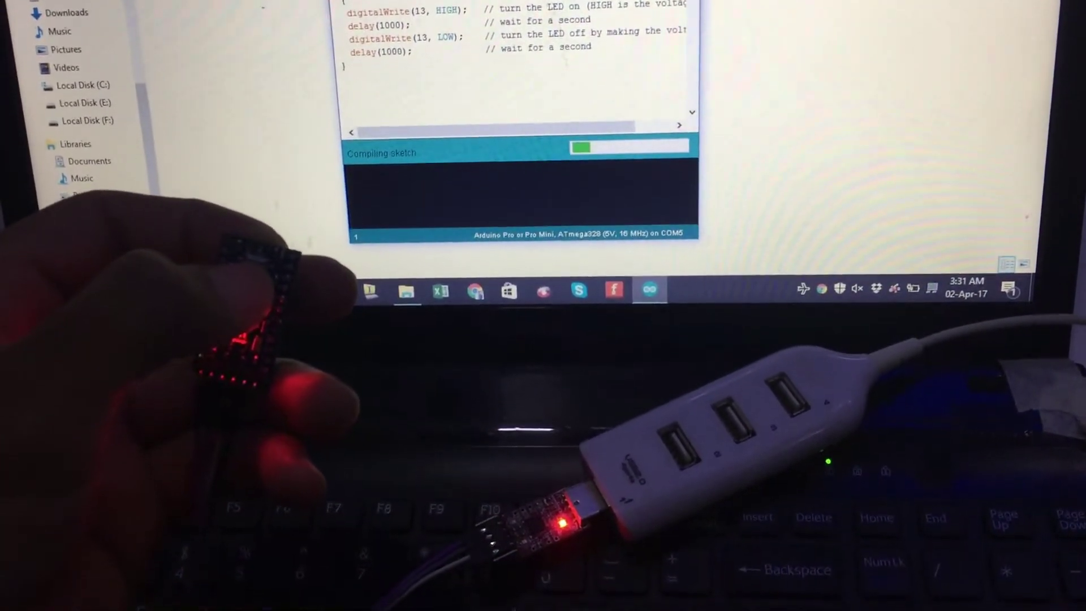